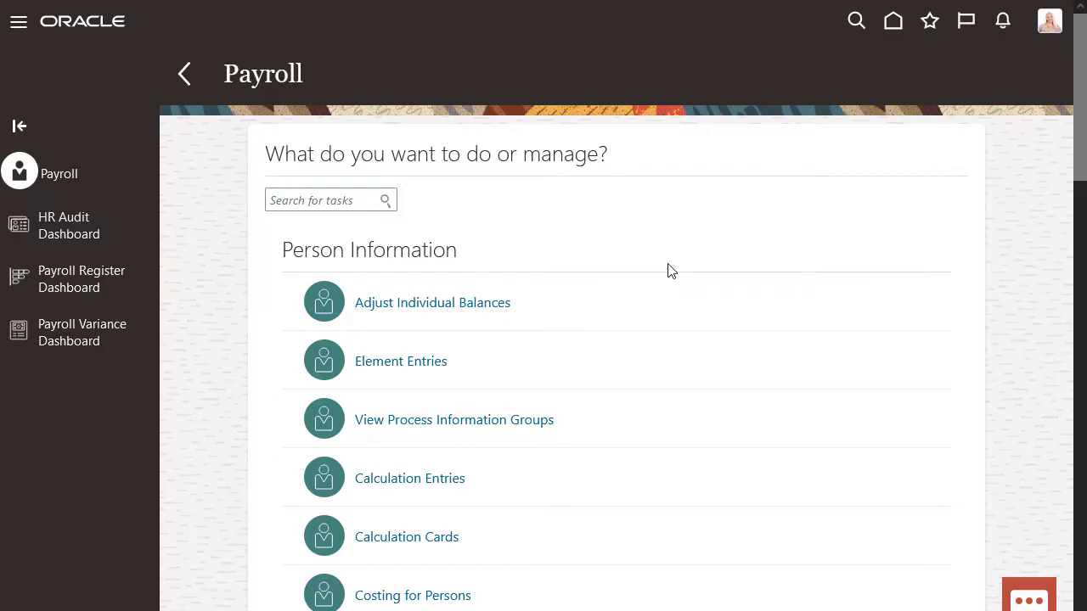
- Open the Person Results task under Flow Submission and Results in the Payroll work area
drag(1077, 155, 1064, 419)
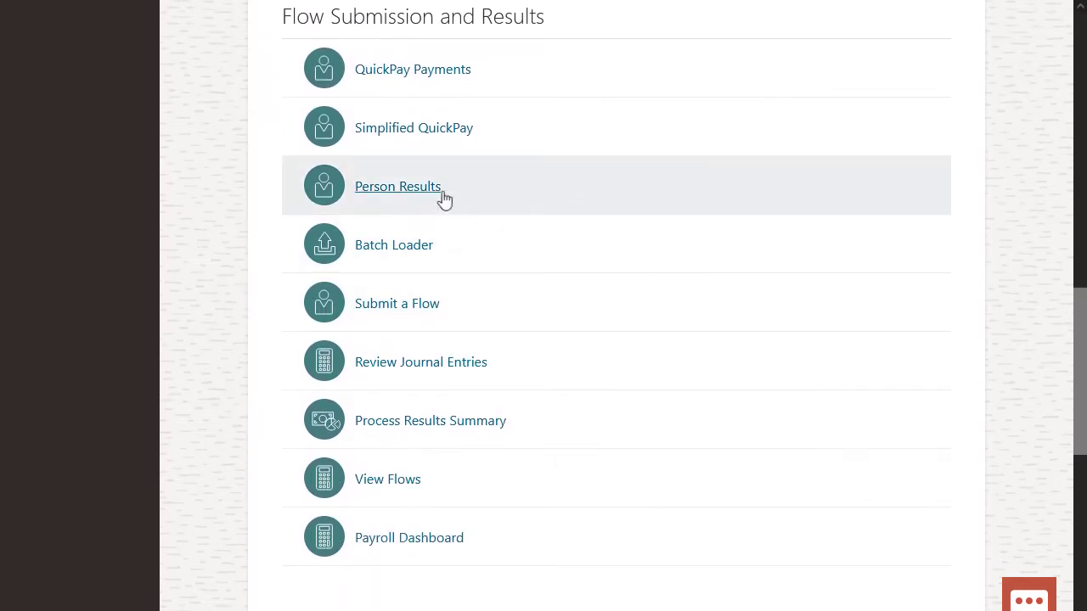
click(433, 190)
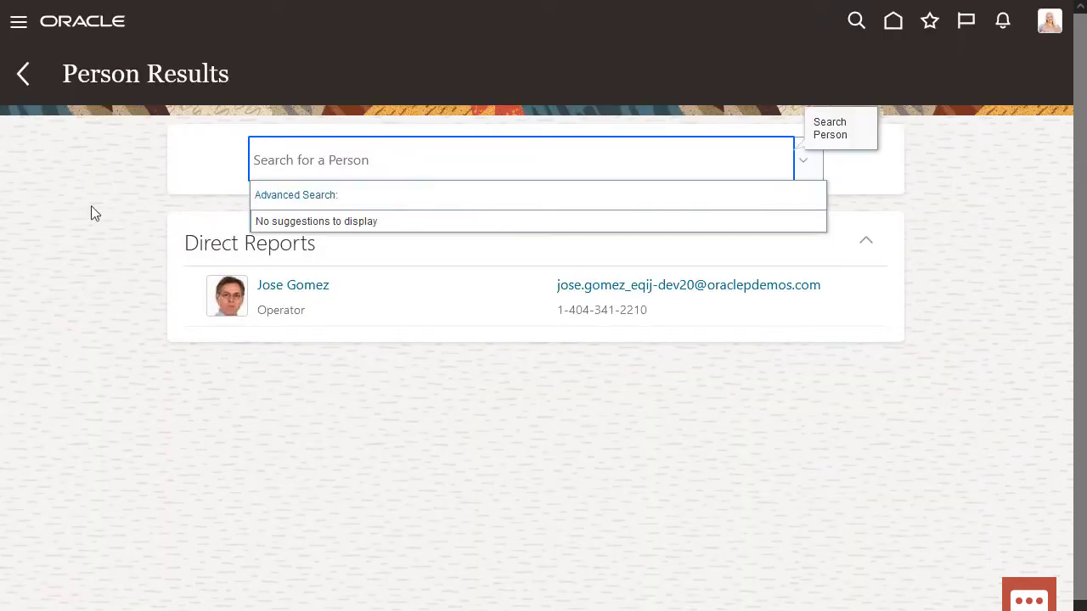
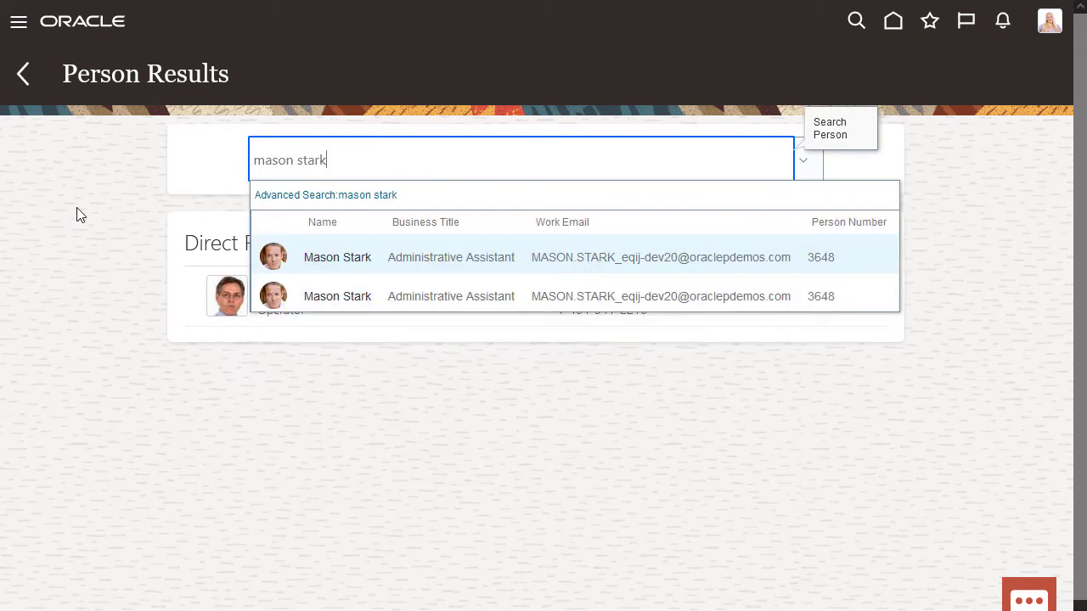
- Find the employee by name and open the 5/1/2022 Recalculate Payroll for Retroactive Changes results
click(331, 258)
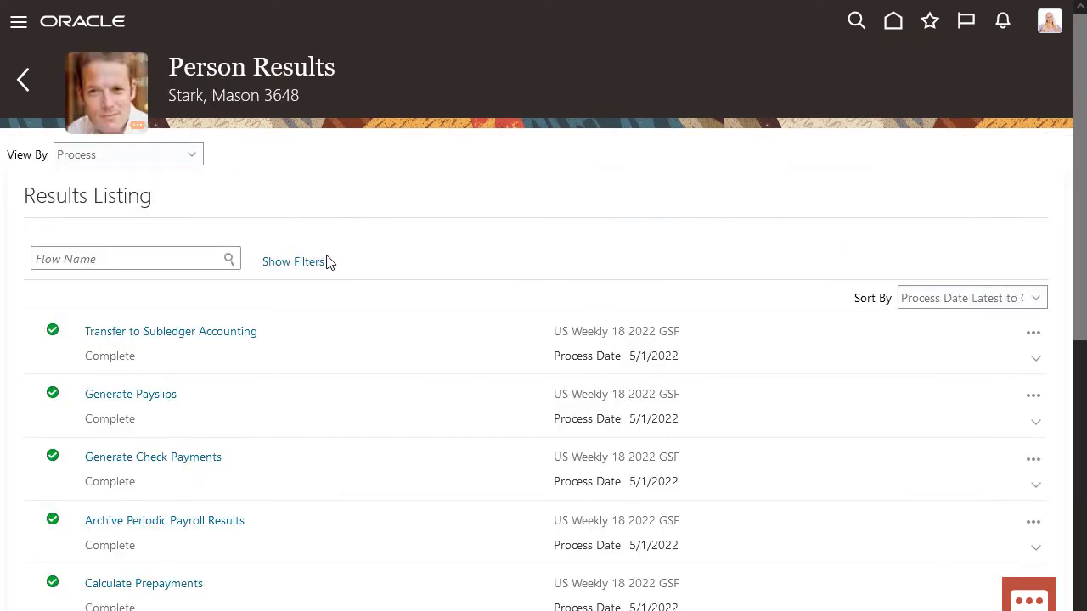
scroll(327, 256, down, 5)
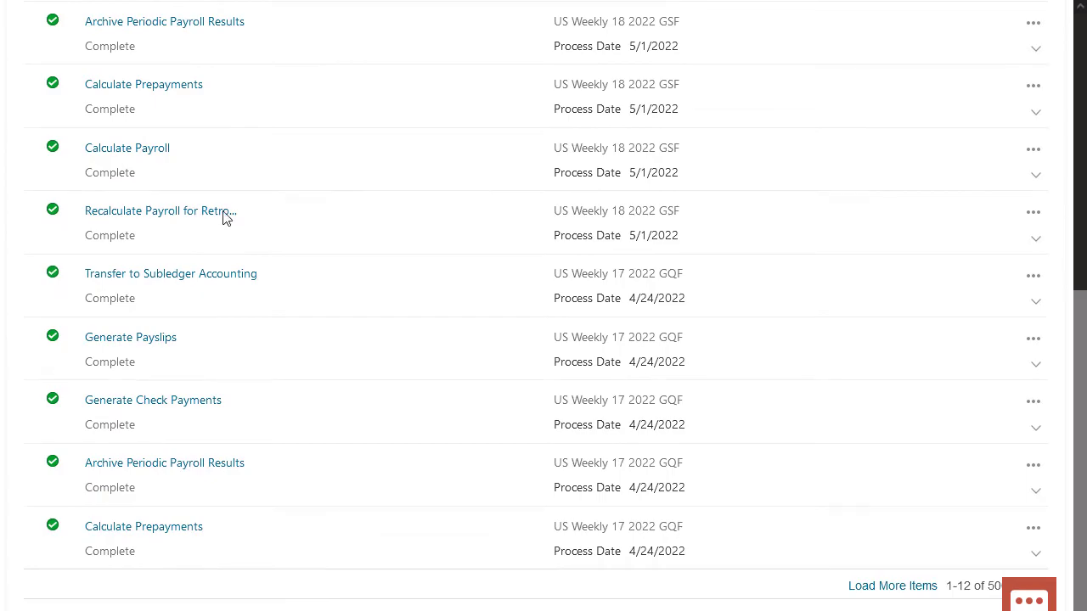
click(225, 214)
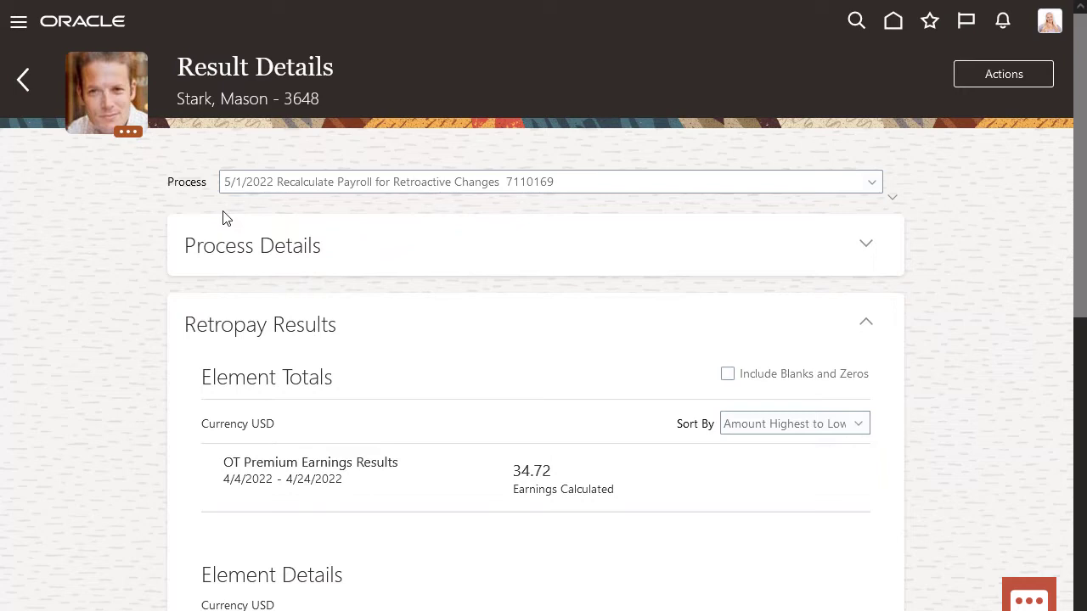
- Scroll to Element Details listing OT Premium Earnings Results of 15.15, 7.94 and 11.63
scroll(225, 218, down, 6)
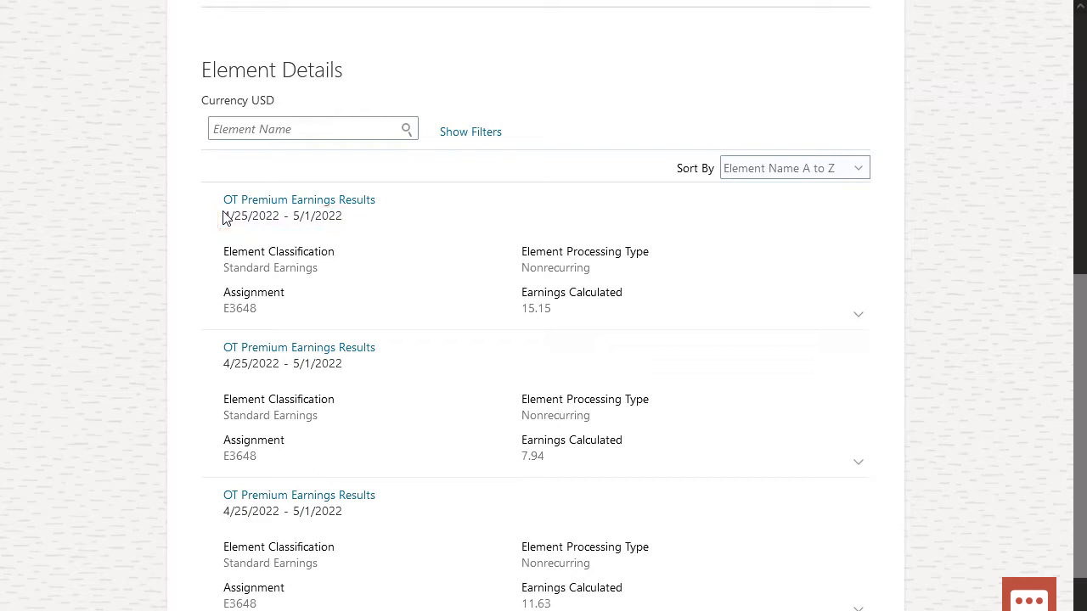
- Review the 4/4–4/10/2022 OT Premium process runs: retropay 55.15 versus 40, netting 15.15
click(252, 201)
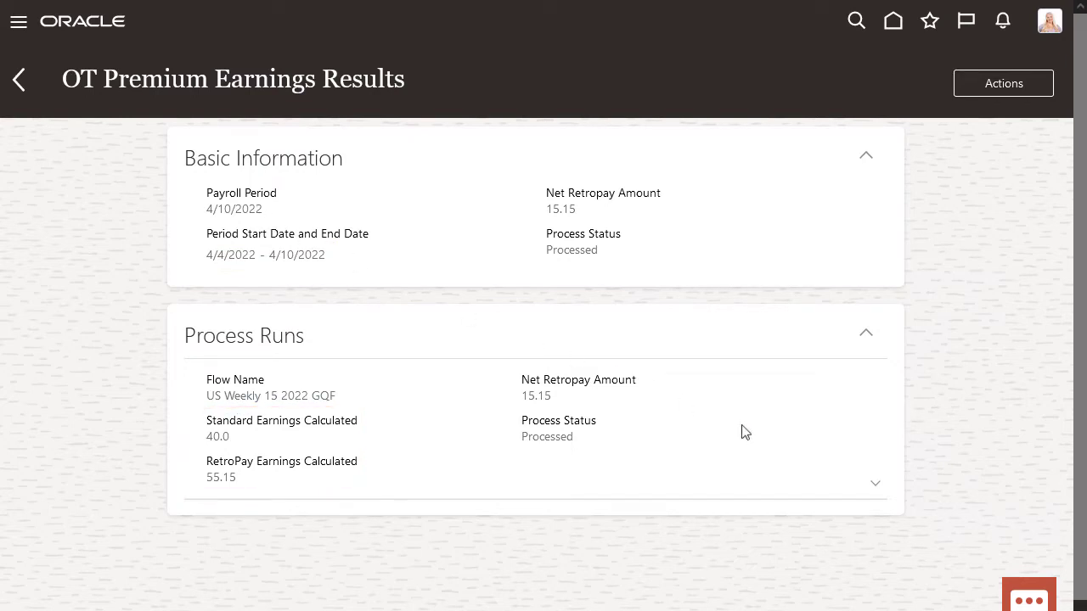
click(877, 489)
scroll(878, 493, down, 3)
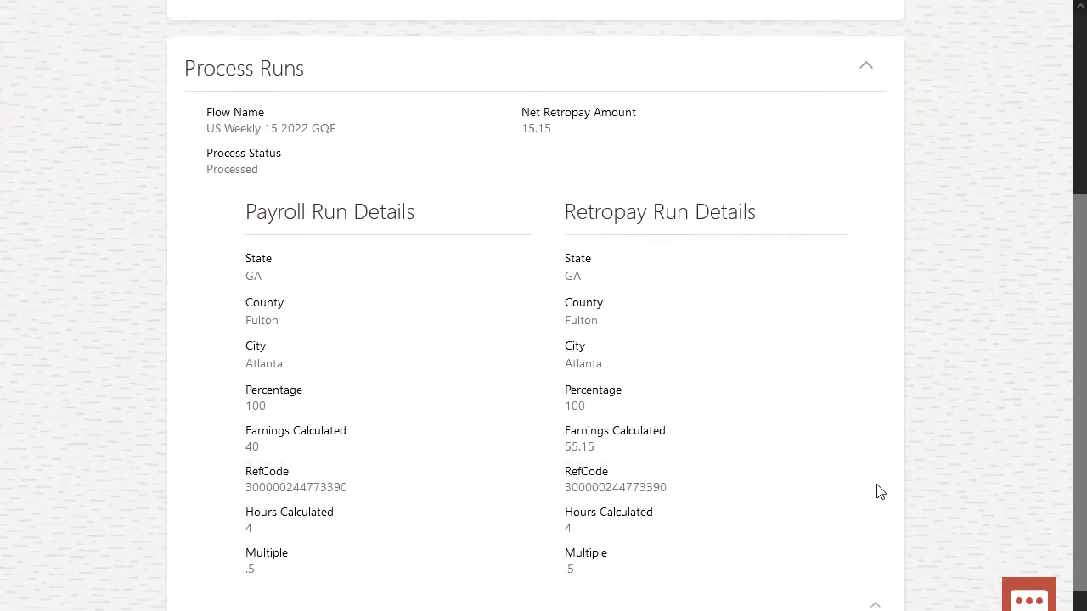
scroll(879, 492, up, 4)
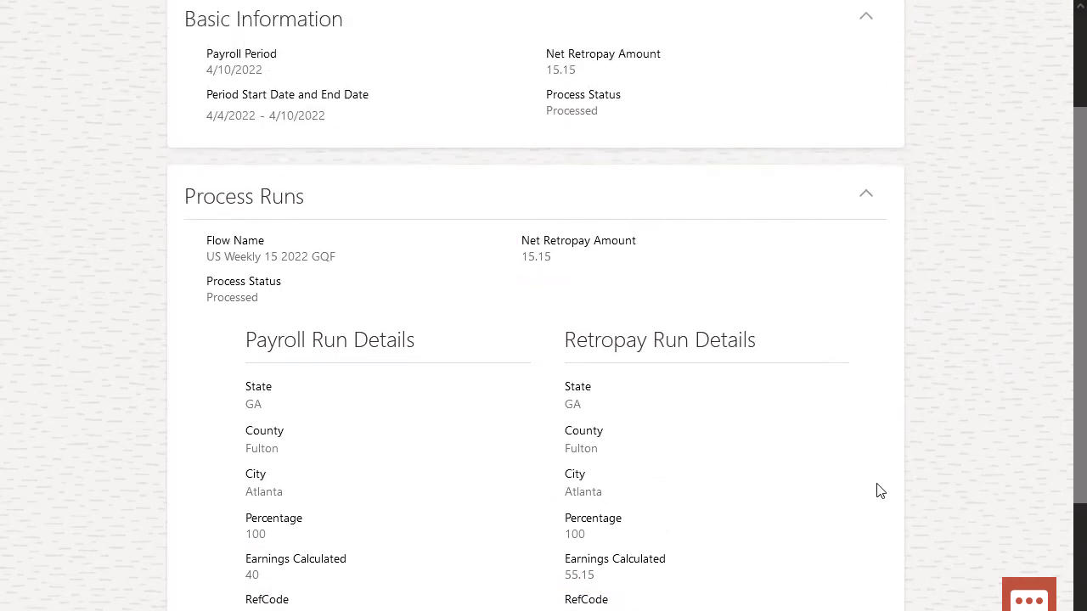
- Return to Result Details and open the second OT Premium result of 7.94
click(18, 79)
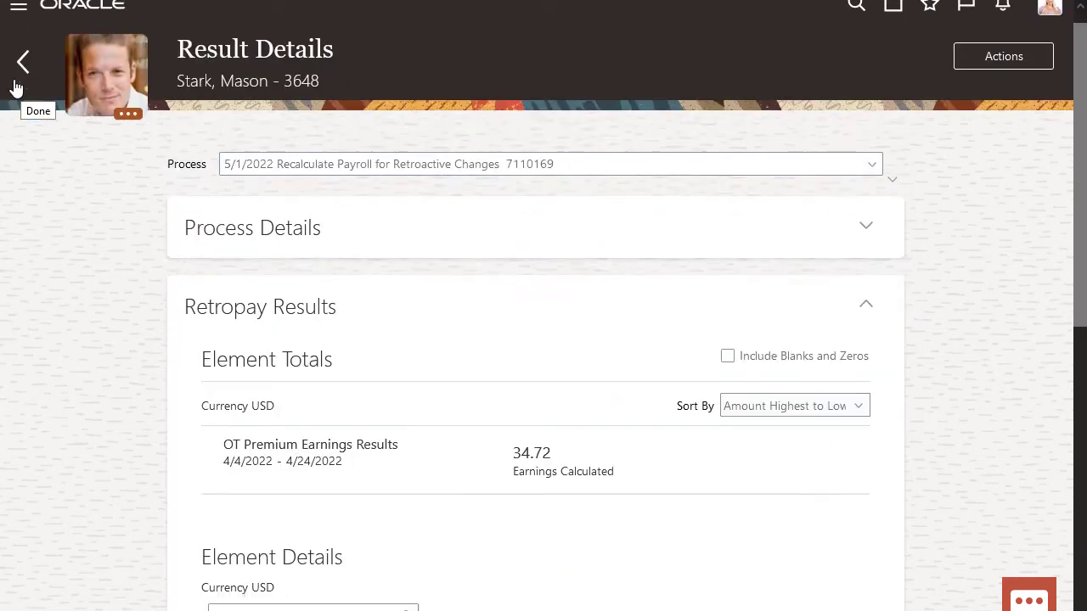
scroll(20, 87, down, 6)
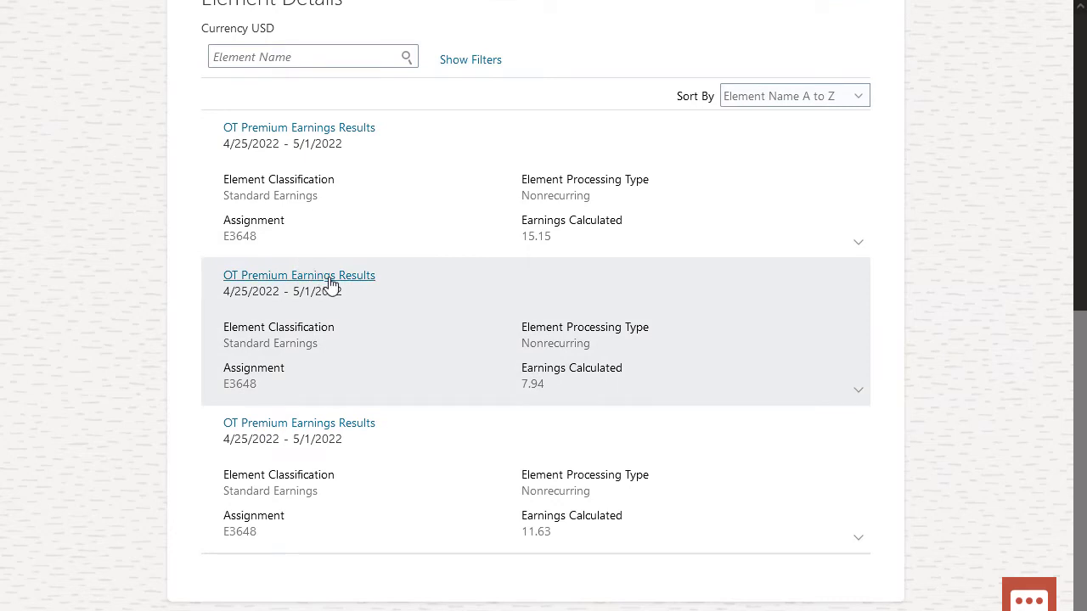
click(323, 280)
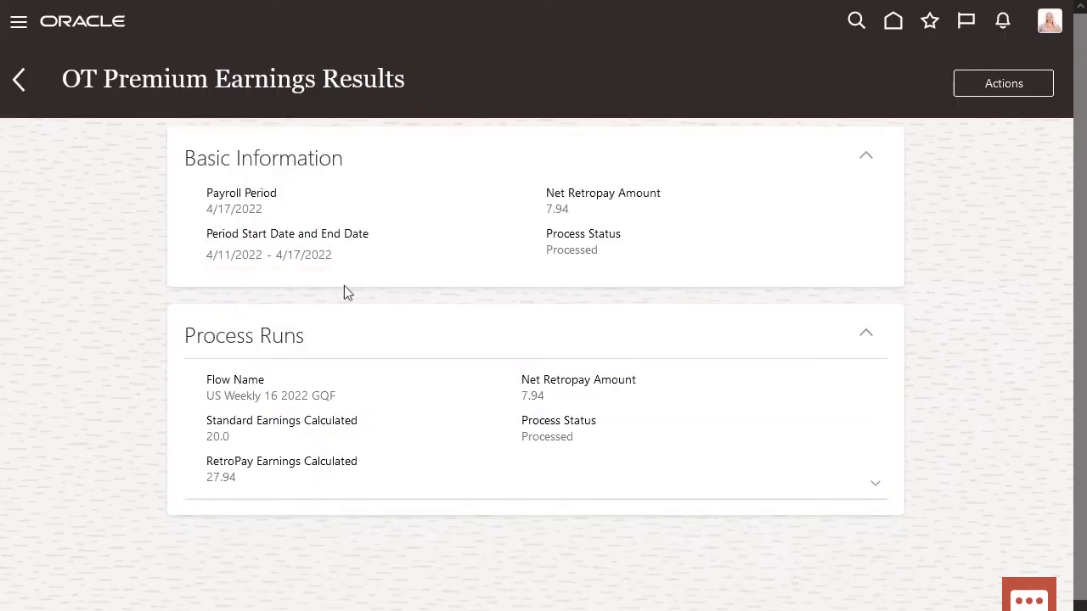
- Review the 7.94 result's process runs (2 hours, multiple .5 each), then open Calculation Entries
click(880, 490)
scroll(880, 490, down, 4)
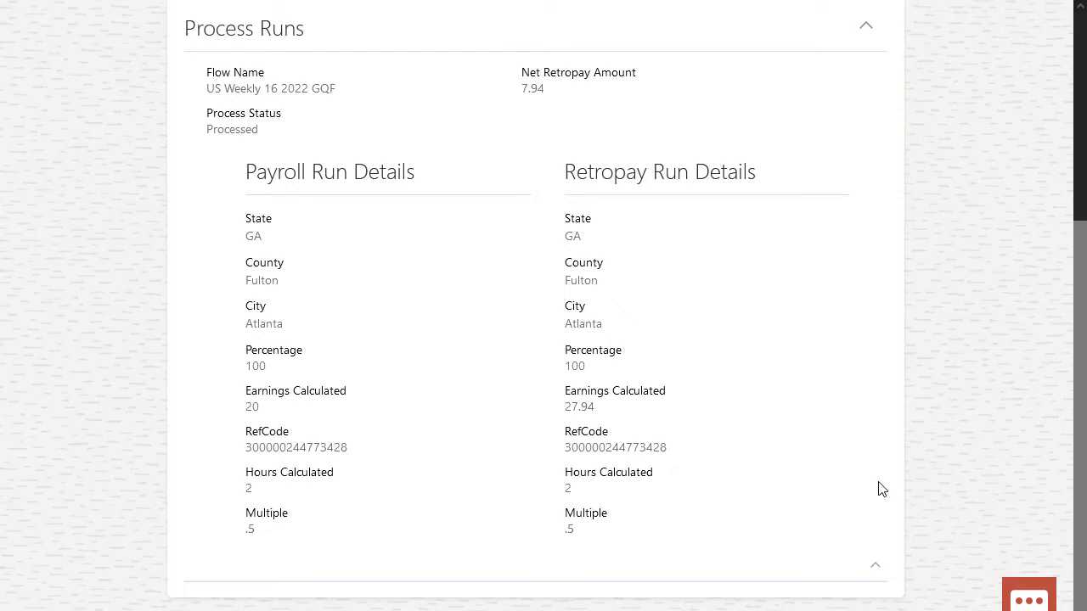
scroll(882, 491, up, 3)
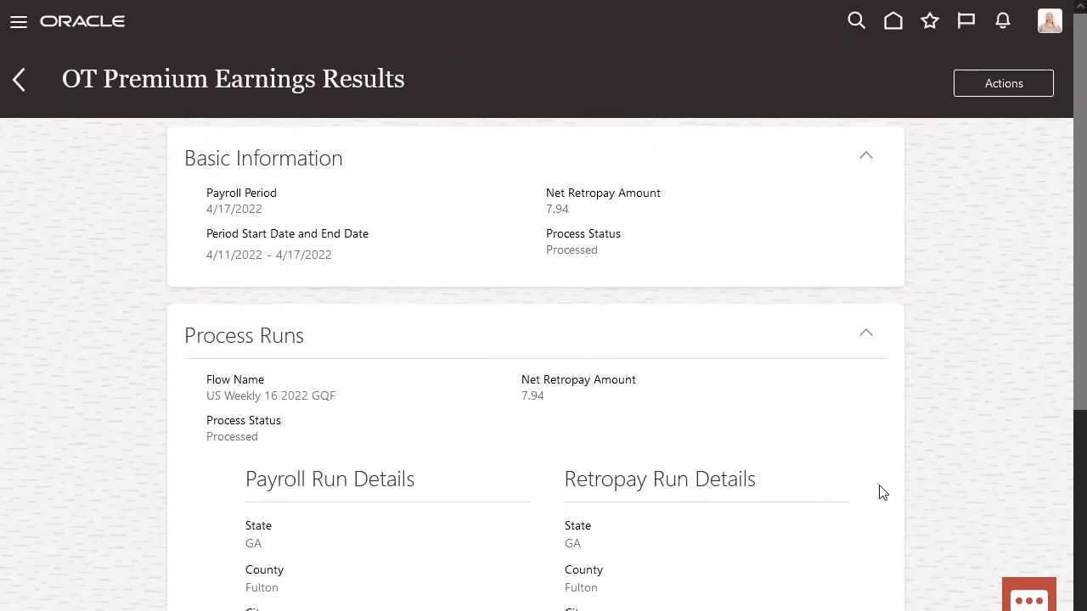
click(1000, 86)
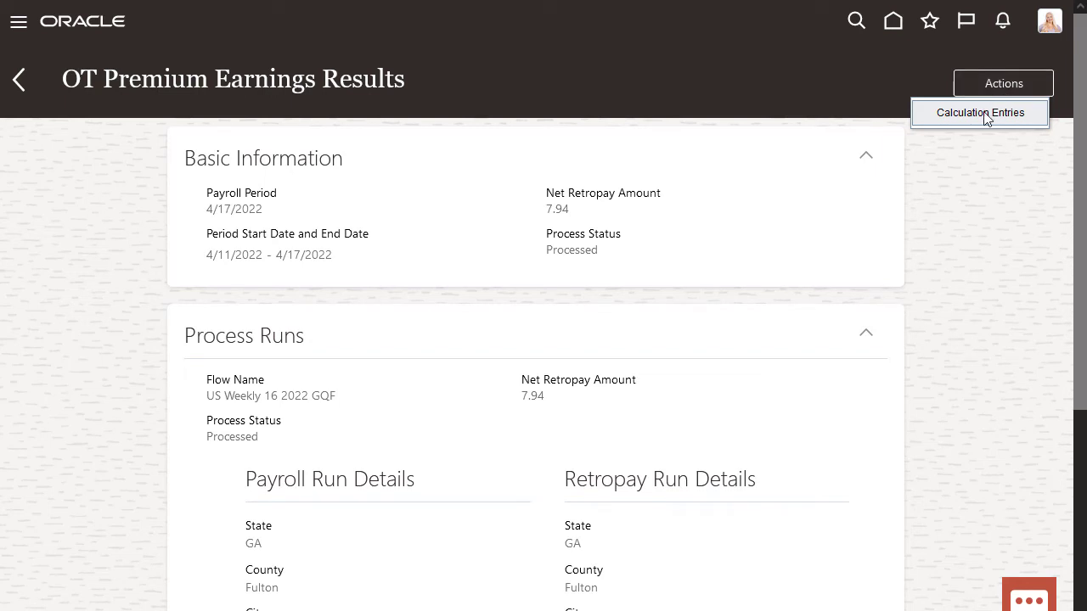
click(984, 113)
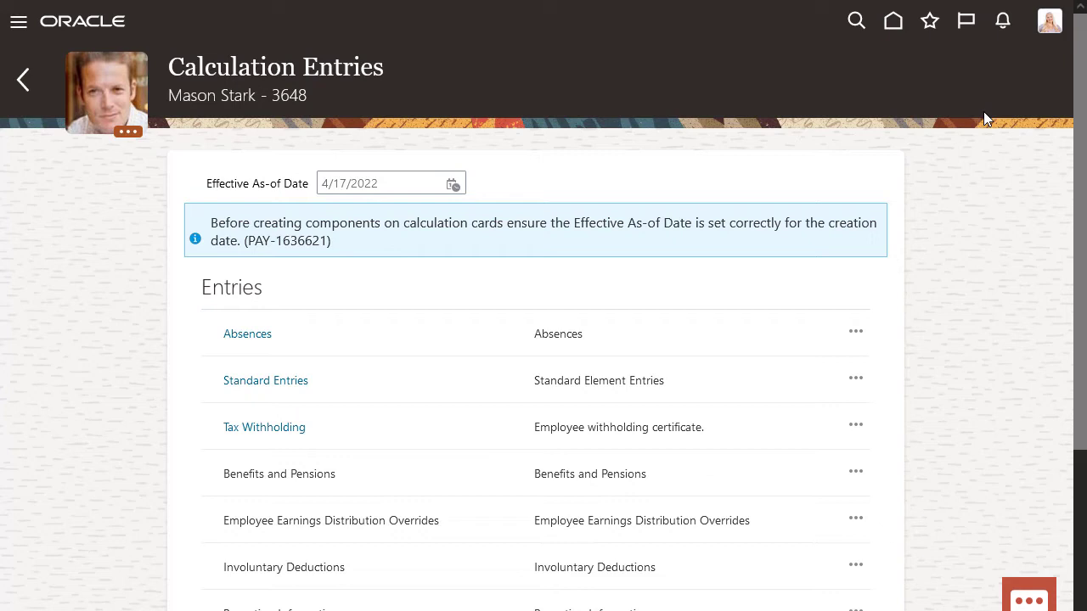
- Filter standard entries to OT Premium, review the 2.000 and 3.000 hour entries, and go back
click(284, 382)
click(287, 283)
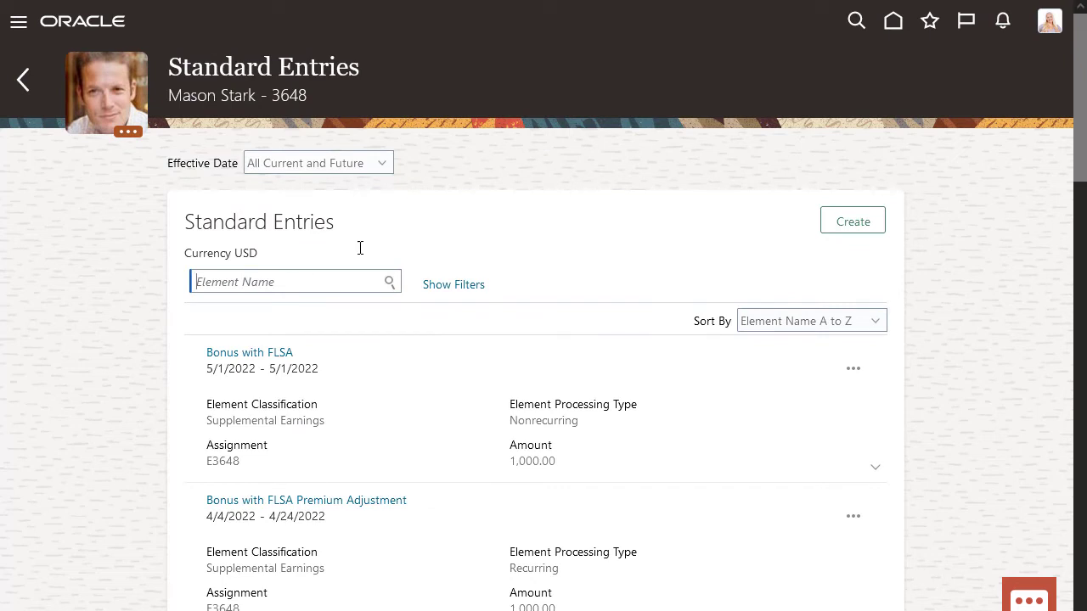
text(OT Pre)
click(389, 282)
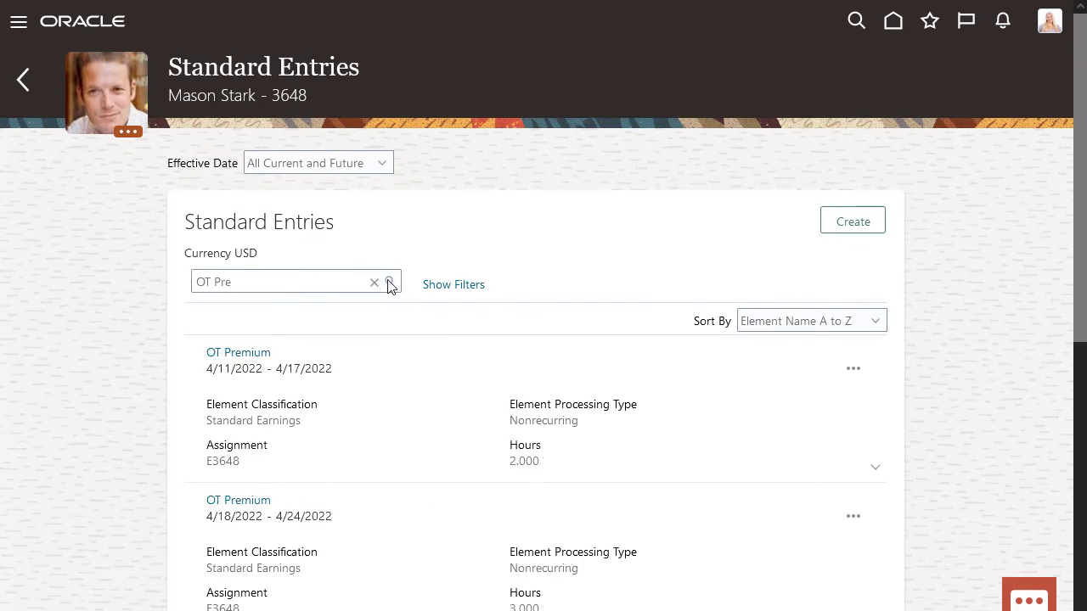
click(24, 85)
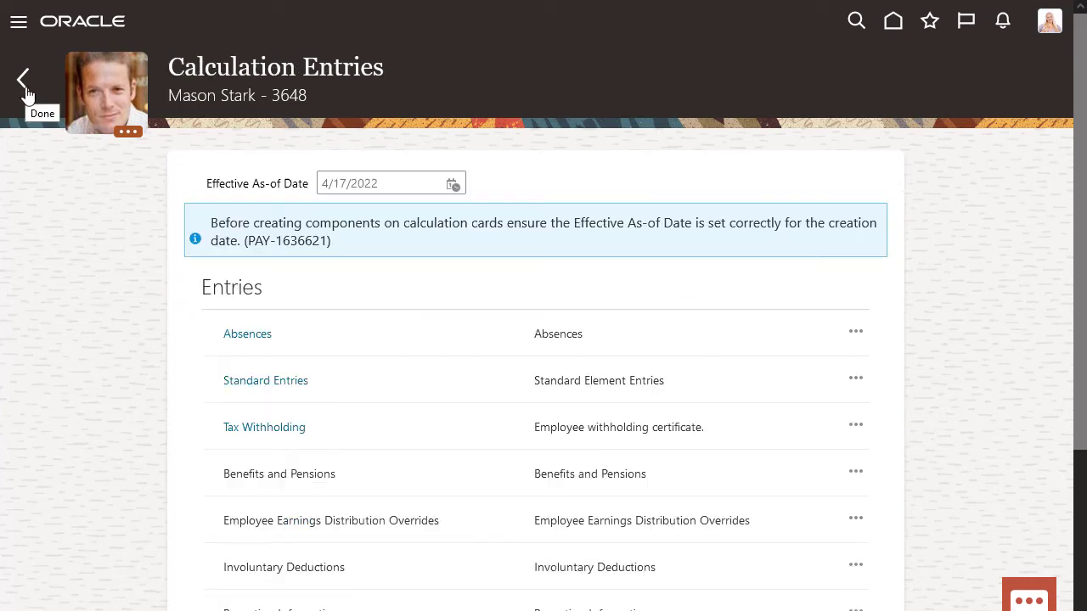
- Return to the 5/1/2022 retropay Result Details and show the Process list of payroll runs
click(24, 85)
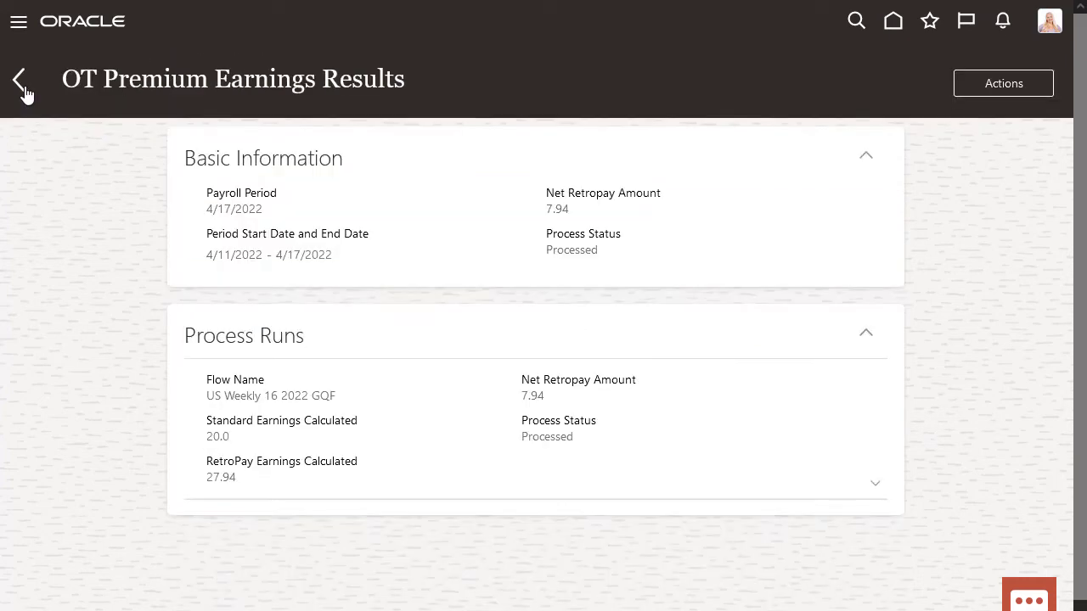
click(23, 87)
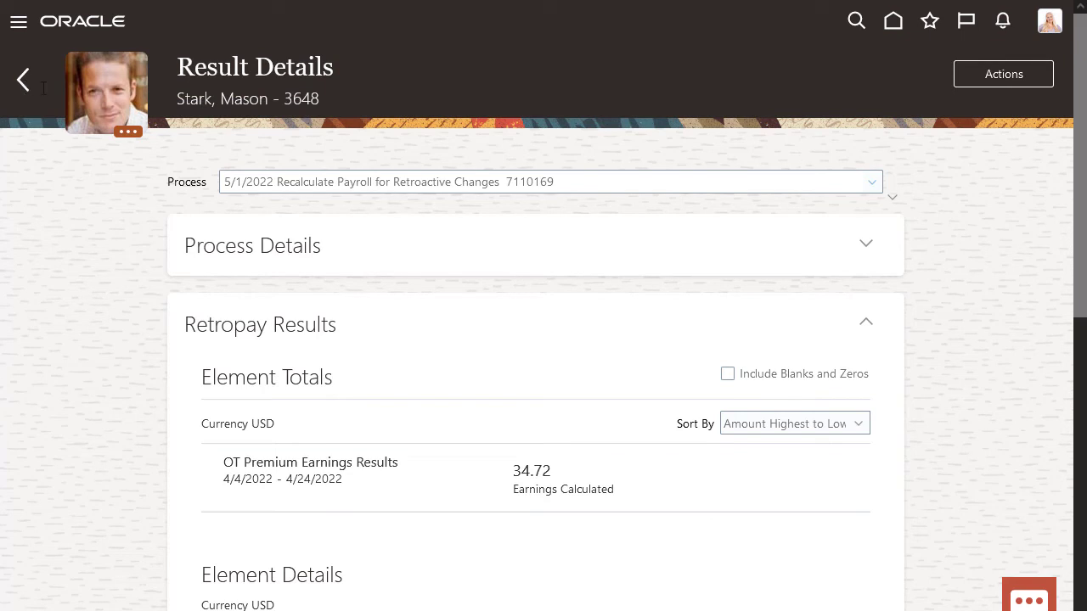
click(872, 189)
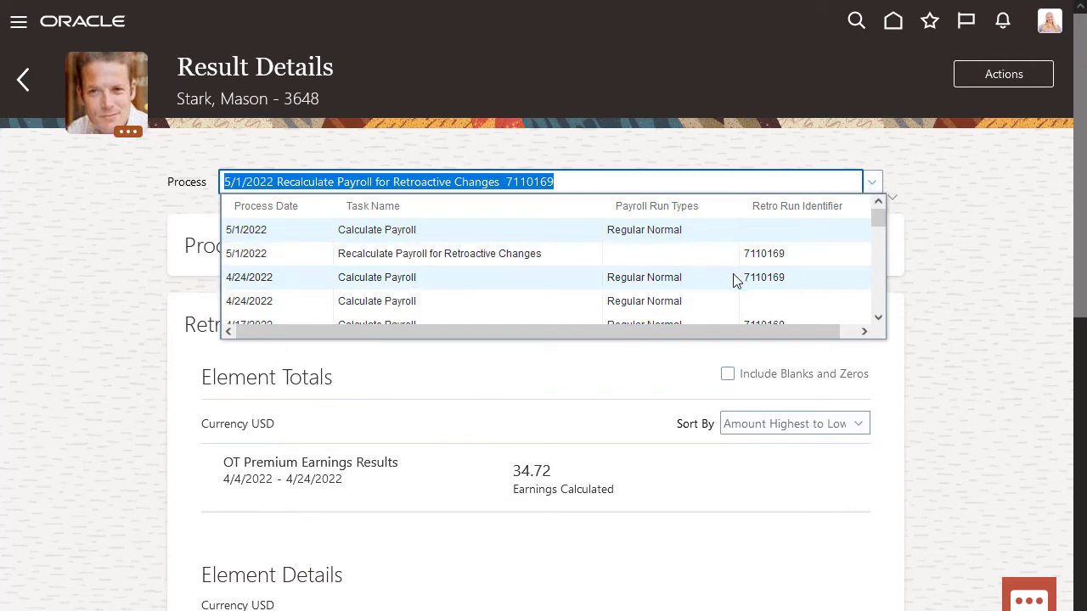
- Switch to the 4/24/2022 Regular Normal run and expand its OT Premium earnings balance feeds
click(684, 304)
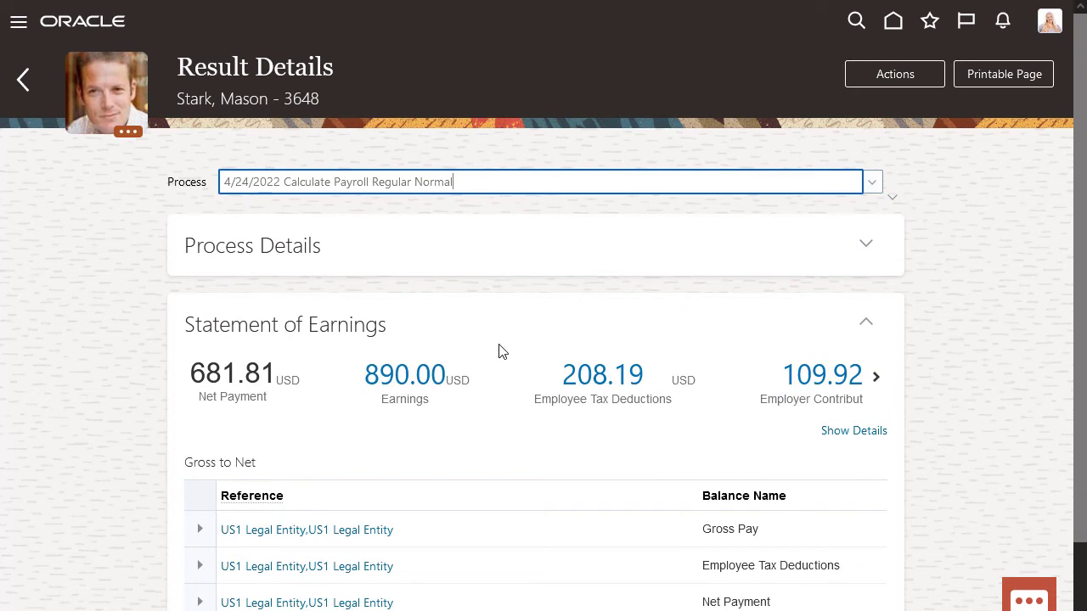
mouse_move(423, 379)
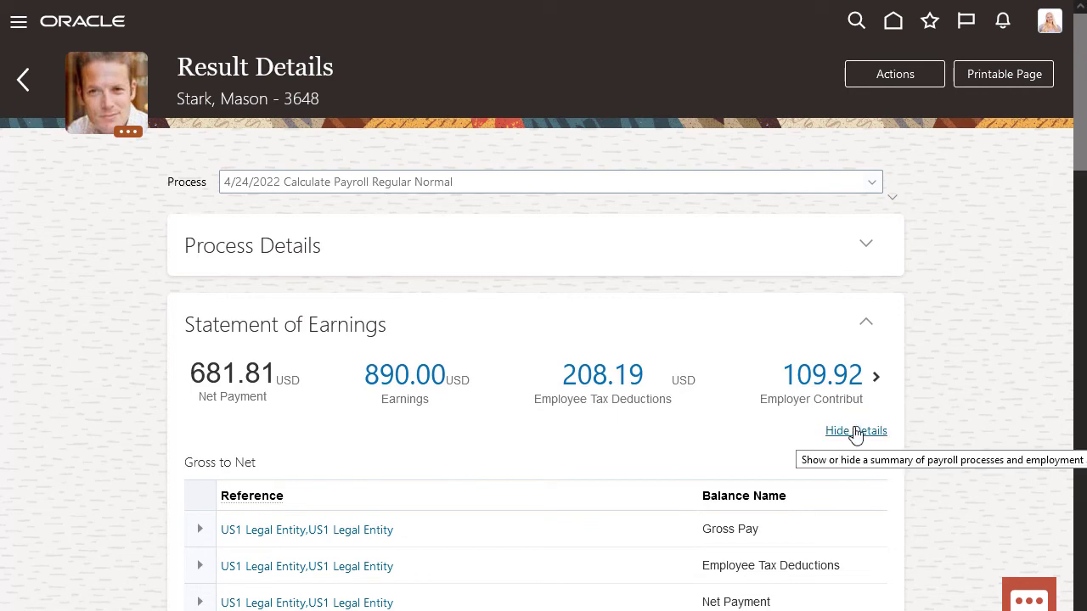
scroll(854, 432, down, 6)
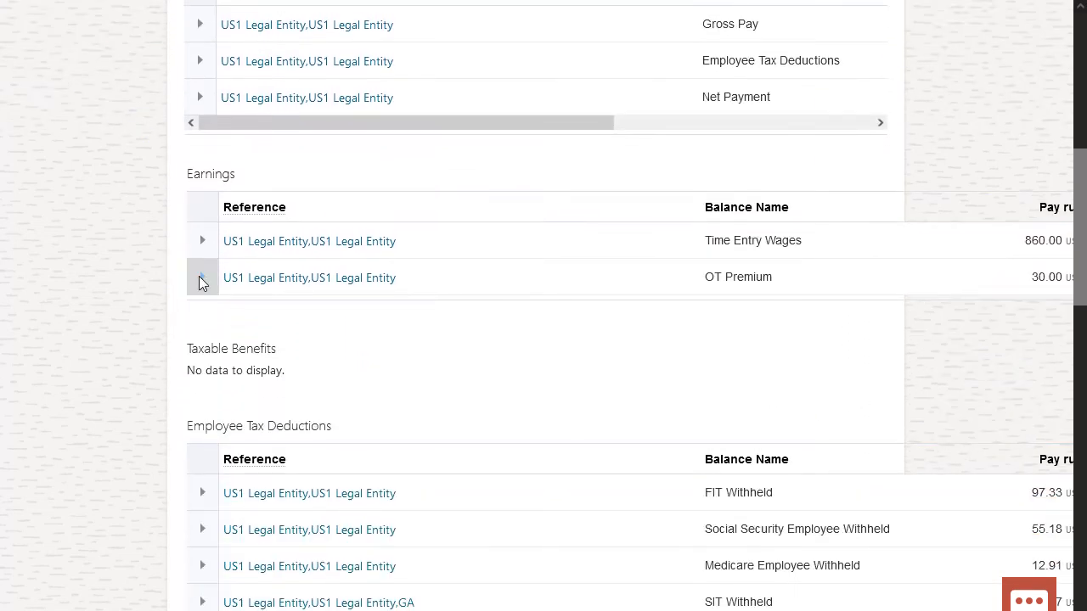
click(201, 276)
scroll(199, 276, up, 6)
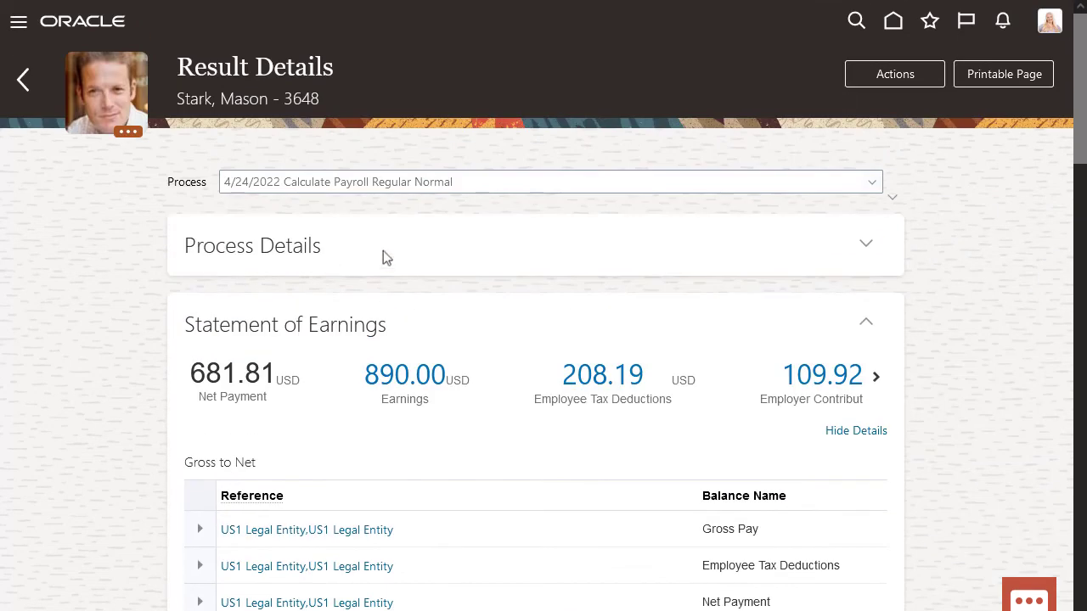
- Check the 901.63 earnings breakdown of the 4/24/2022 retro 7110169 run, then reselect Regular Normal
click(870, 187)
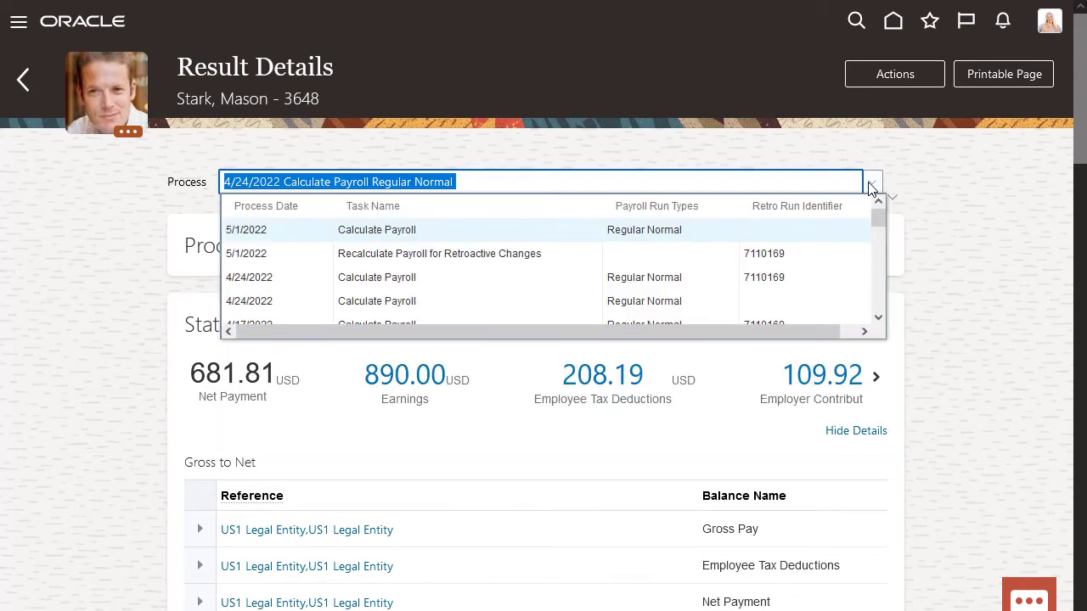
click(790, 283)
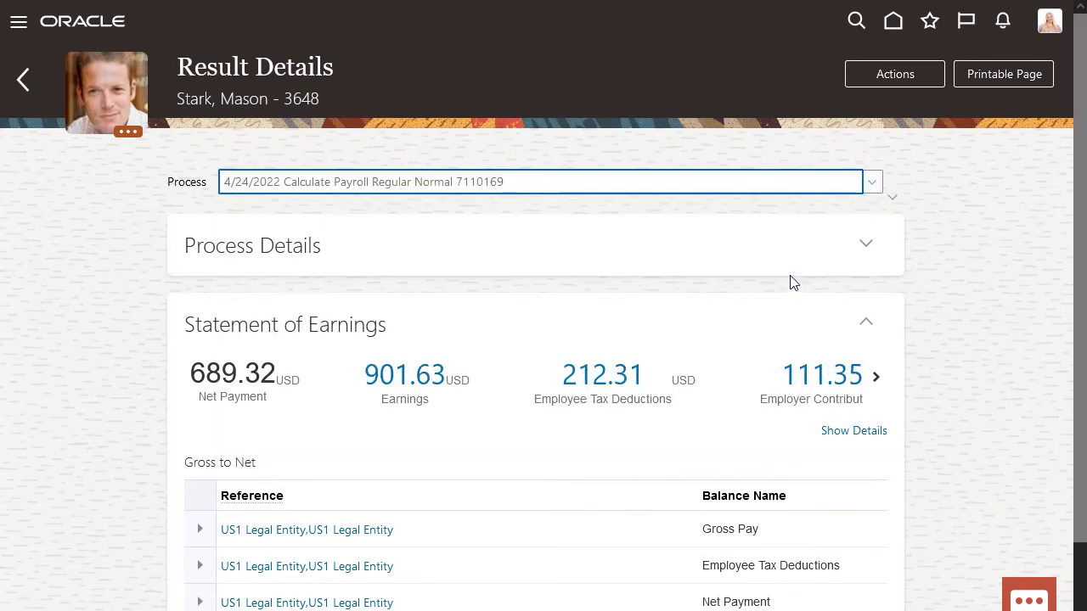
click(419, 391)
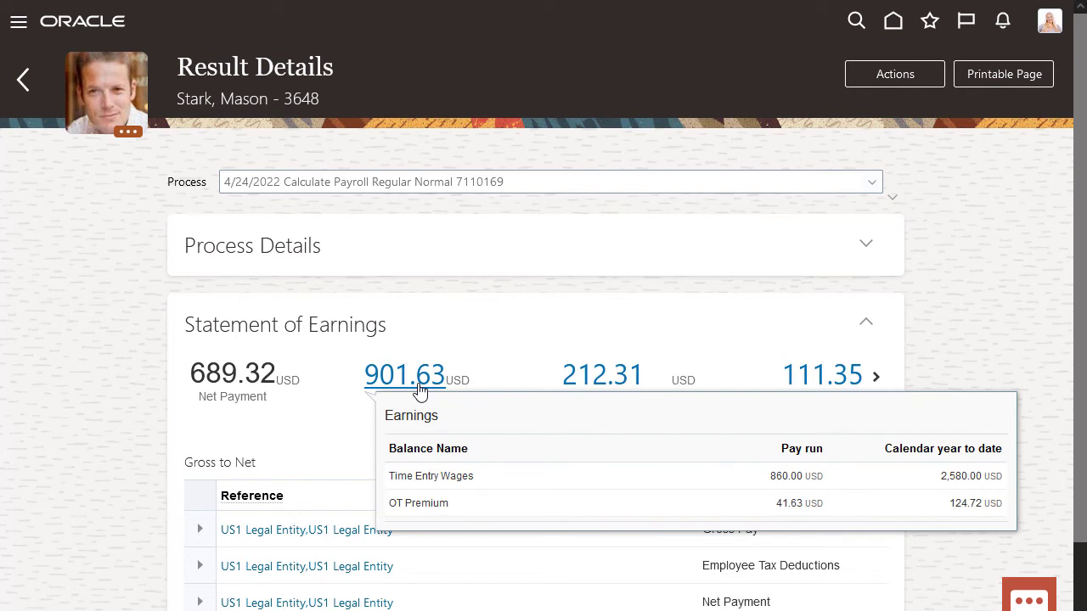
click(470, 349)
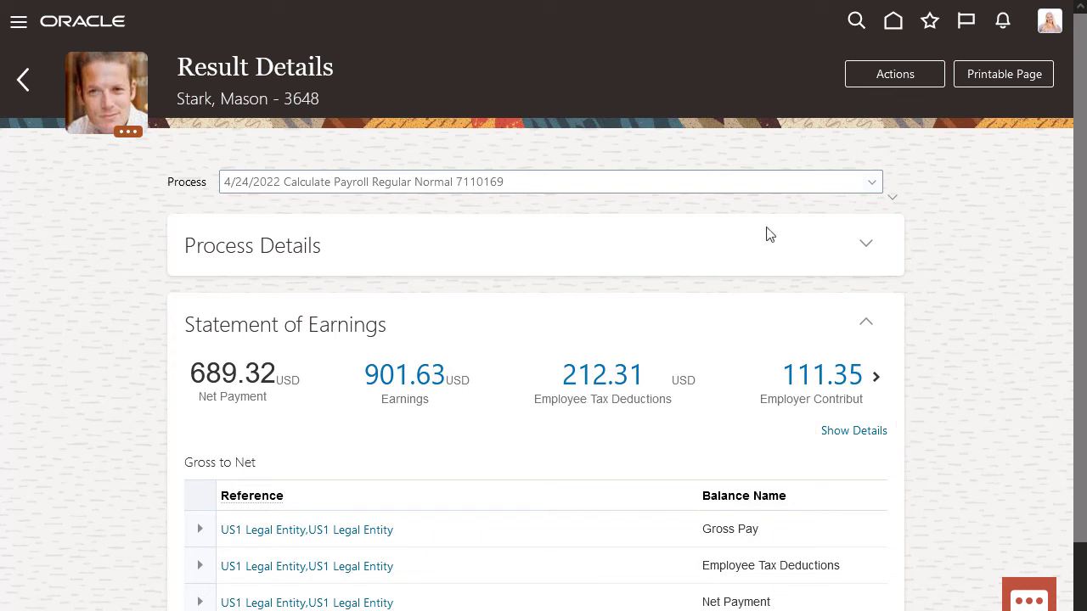
click(871, 183)
click(802, 301)
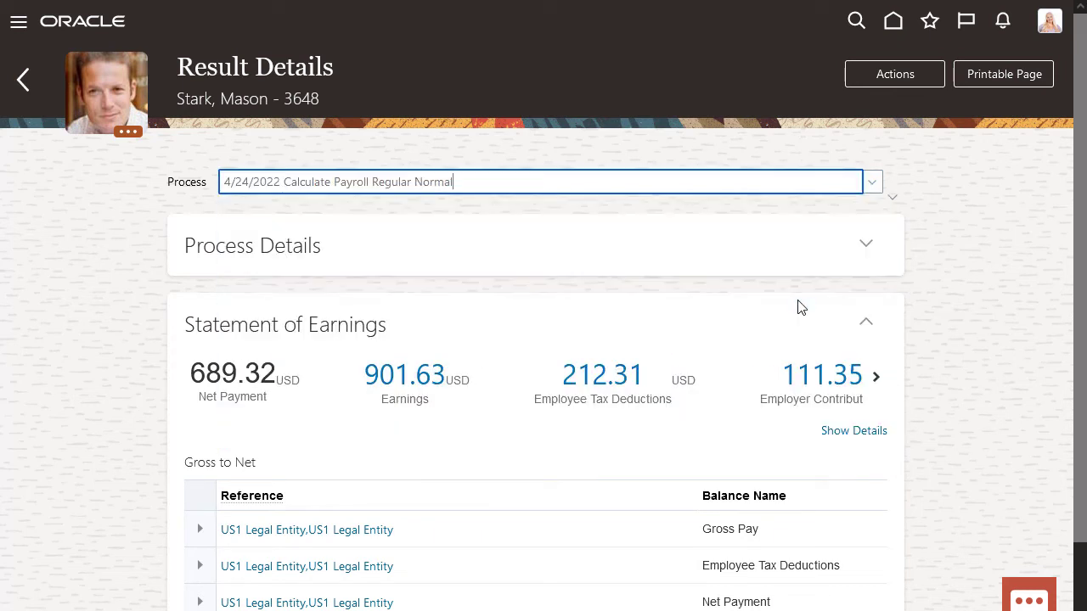
- Show the 4/24/2022 run's Run Results filtered to 'OT Pre' with Primary Only removed
click(877, 72)
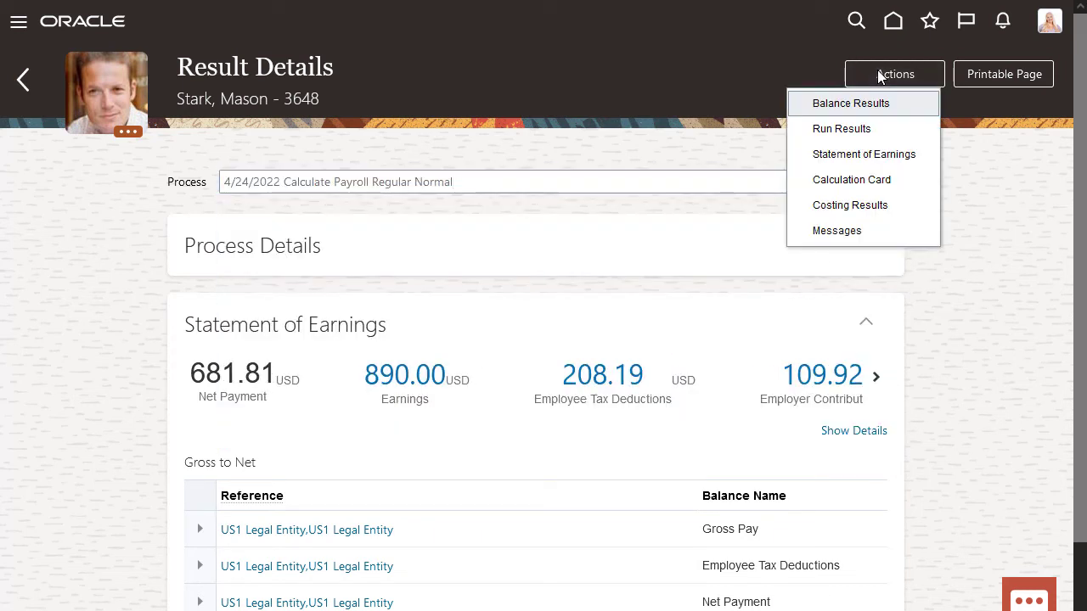
click(859, 132)
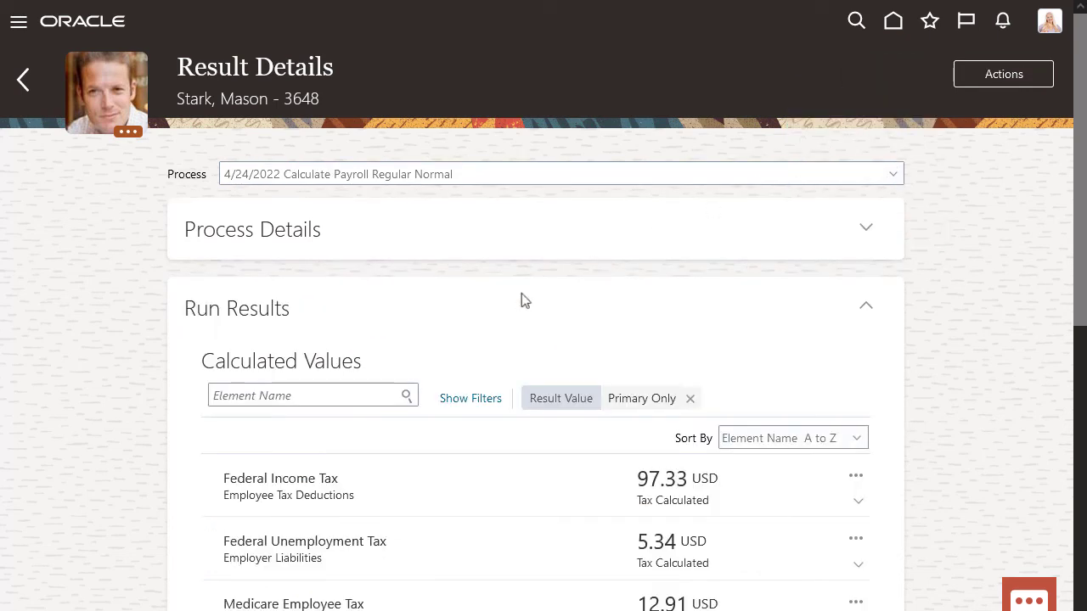
click(323, 395)
text(OT Pre)
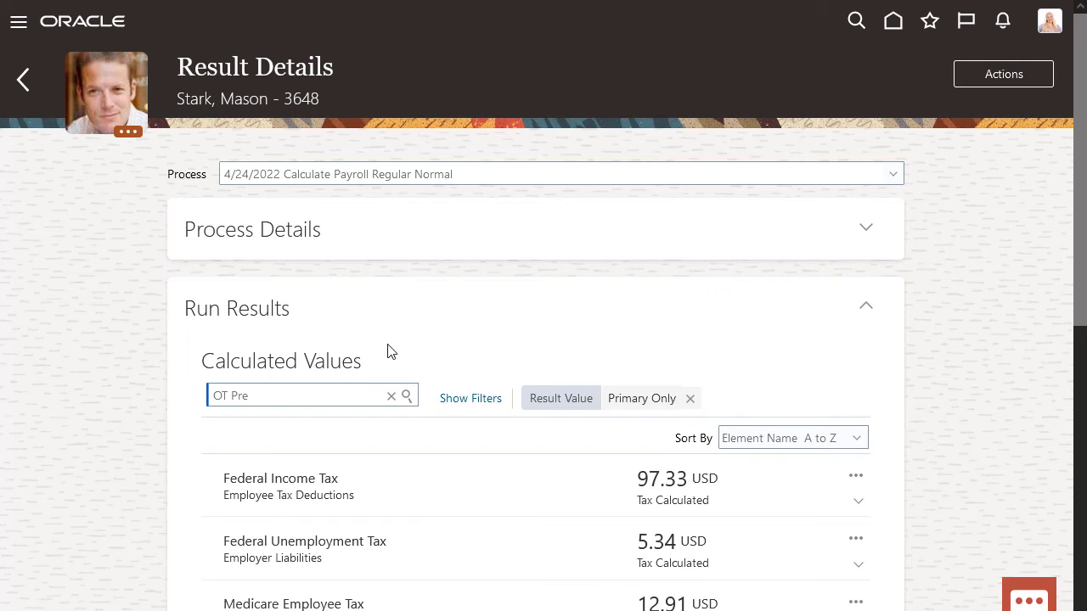
click(406, 396)
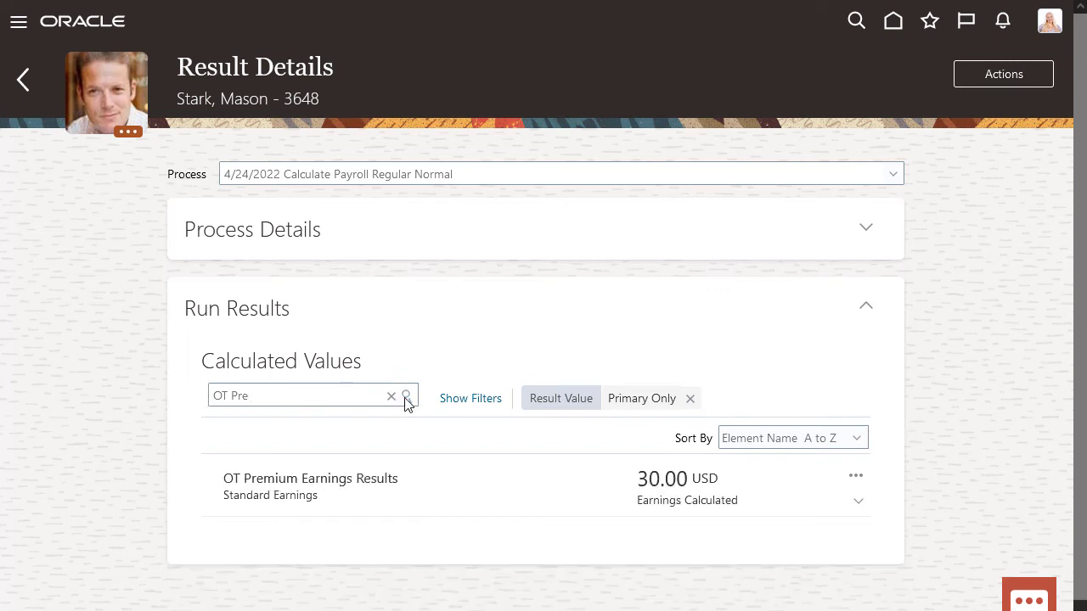
click(691, 399)
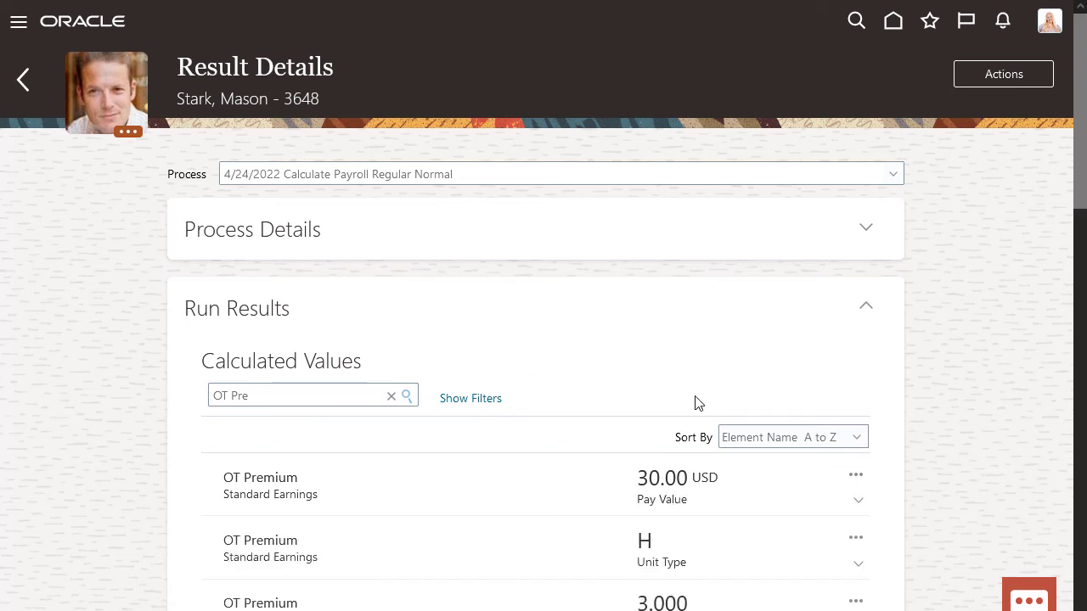
mouse_move(1079, 198)
mouse_down()
mouse_move(1075, 602)
mouse_move(1075, 178)
mouse_up()
- Switch to the 4/24/2022 retro 7110169 run and view its OT Premium element entry
click(894, 175)
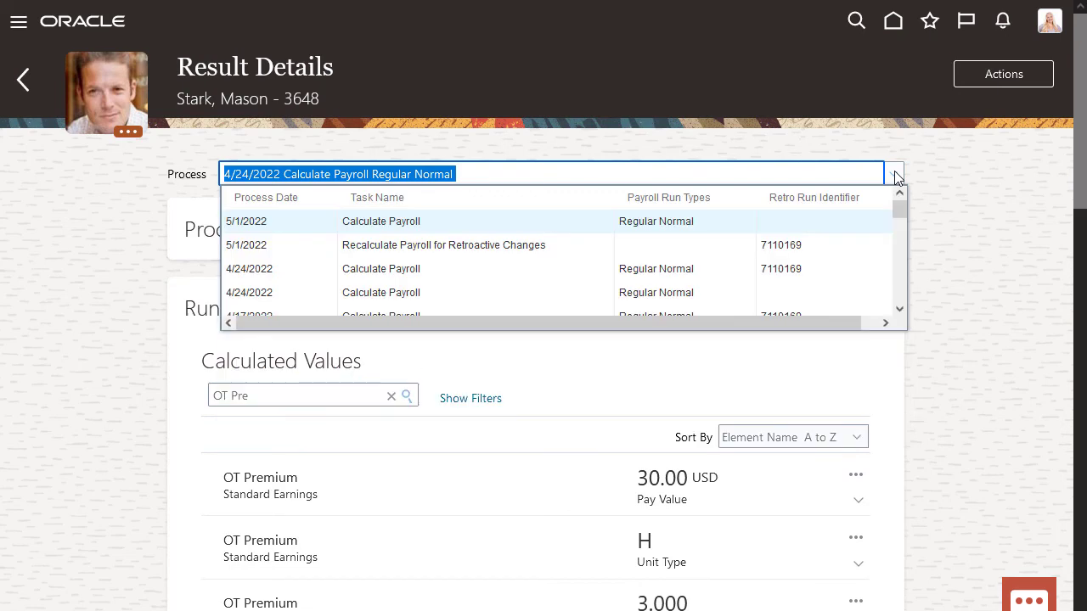
click(812, 273)
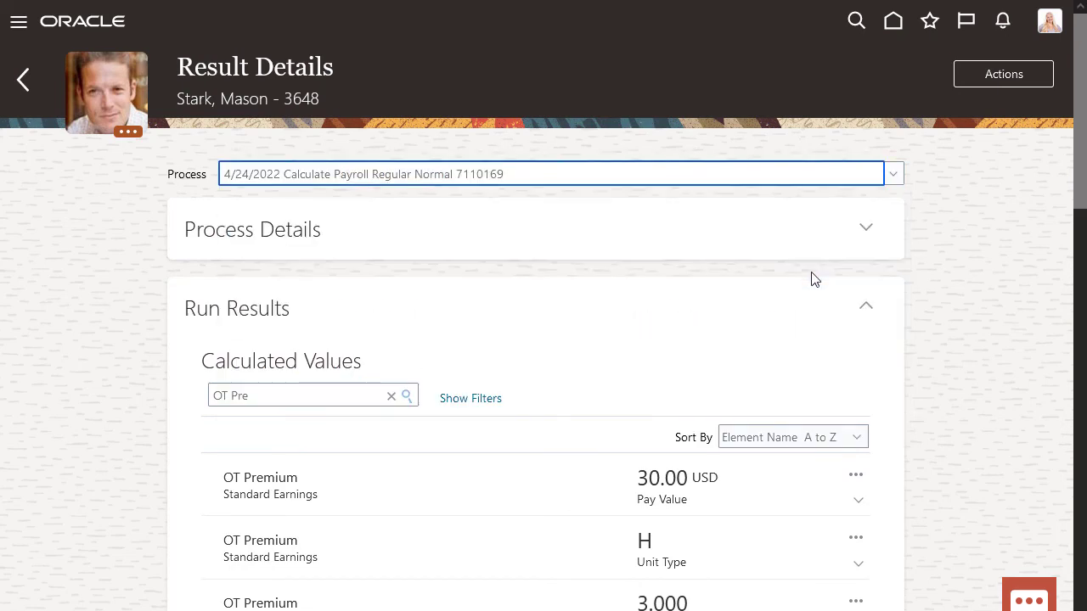
click(866, 308)
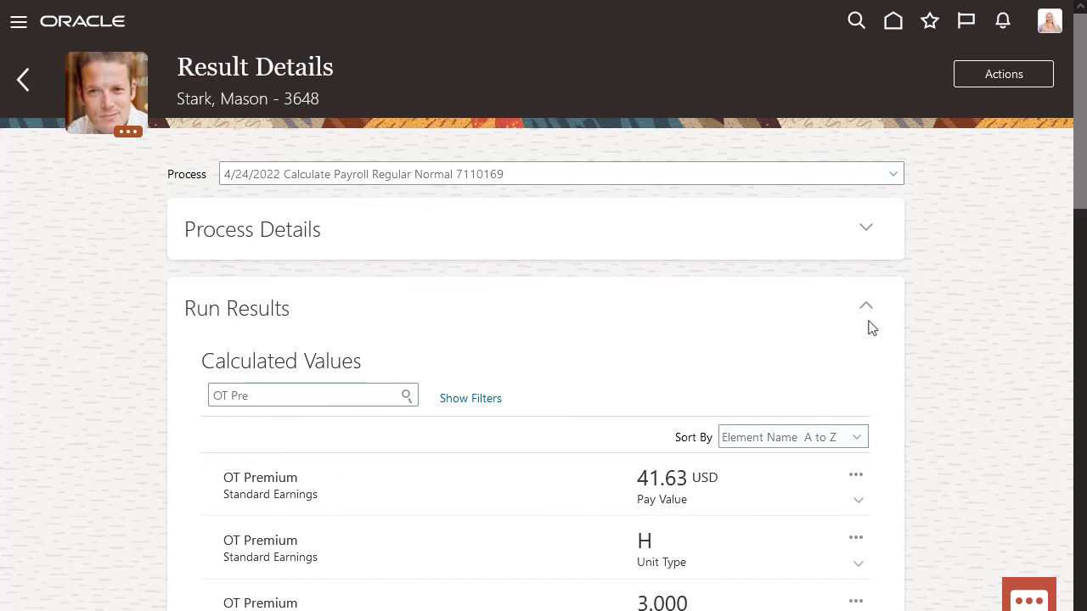
click(855, 481)
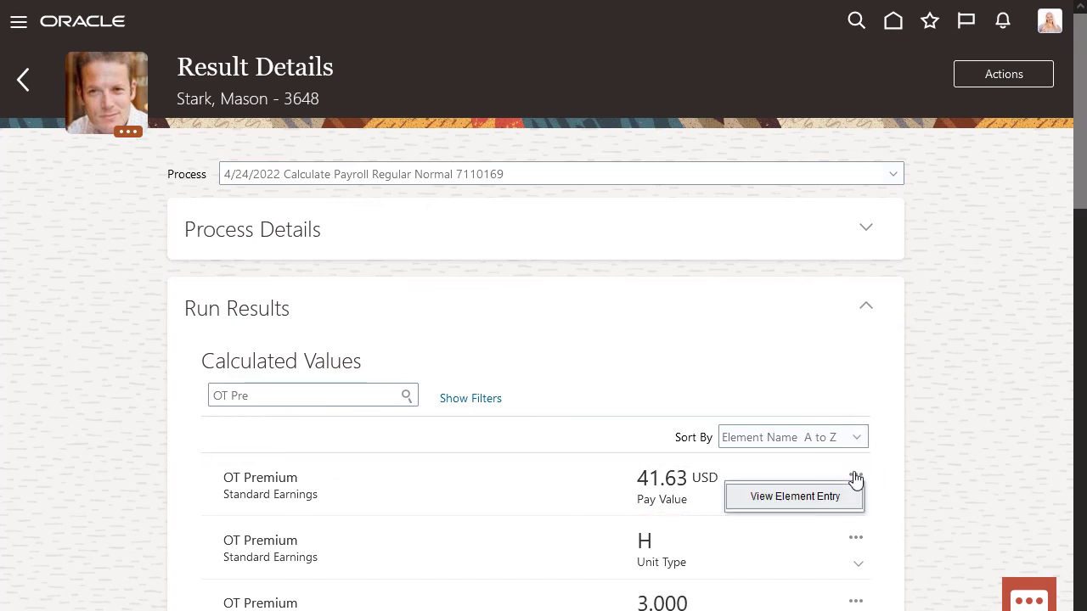
click(828, 501)
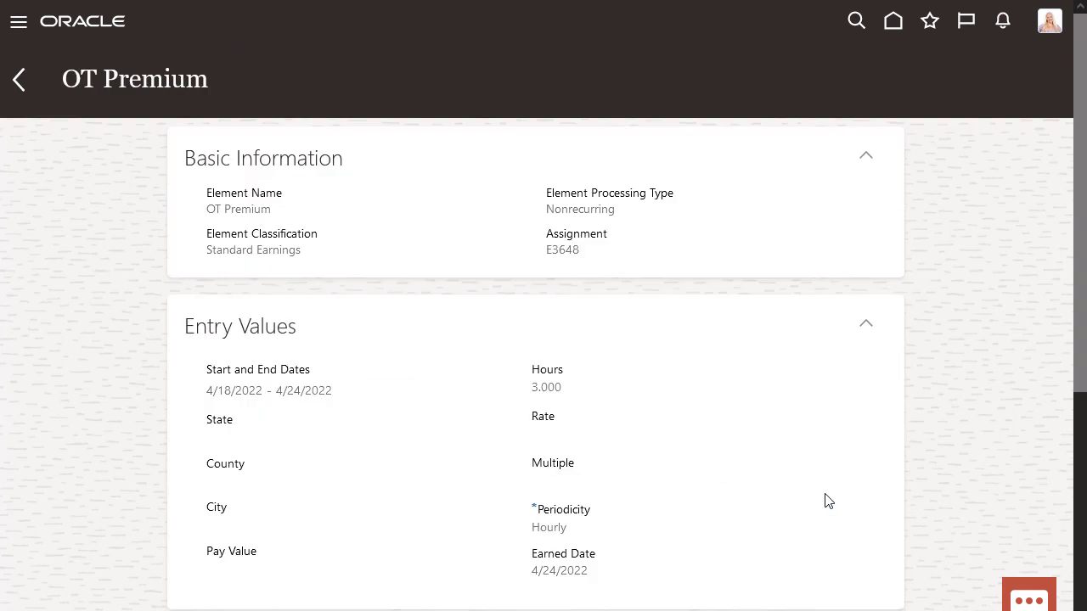